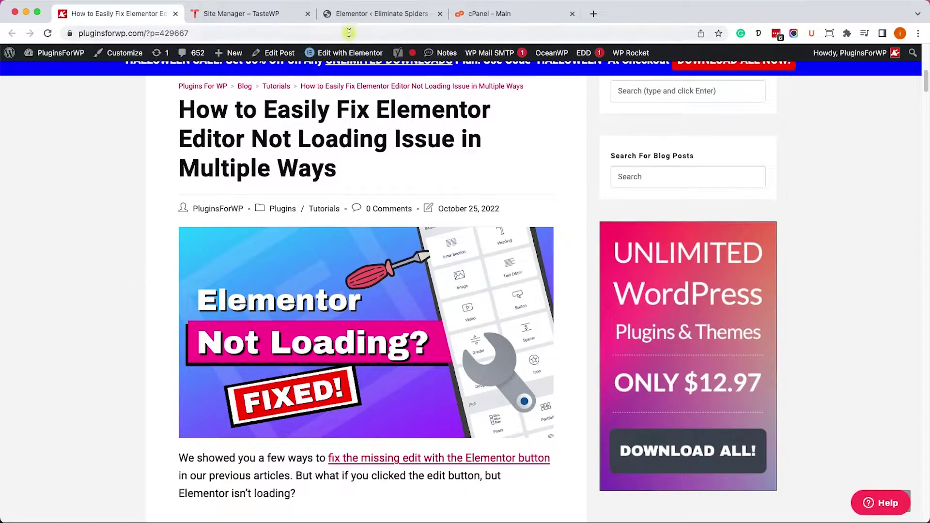
- Enable Elementor's Switch Editor Loader Method in the Advanced settings and save the change
left_click(357, 17)
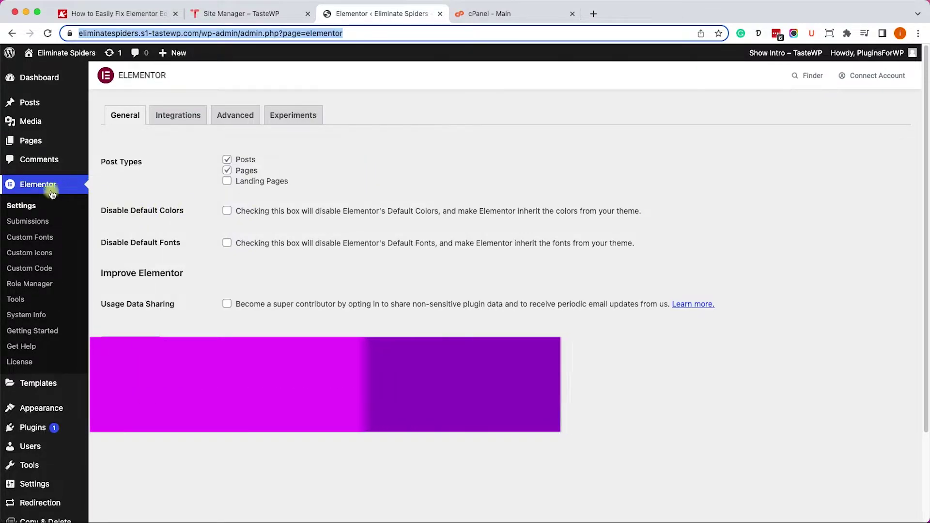
left_click(231, 117)
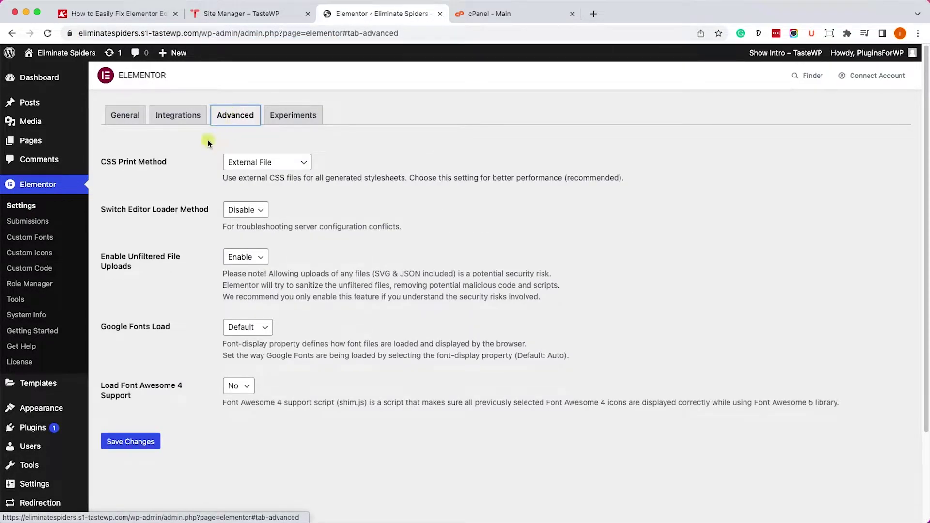
left_click(241, 210)
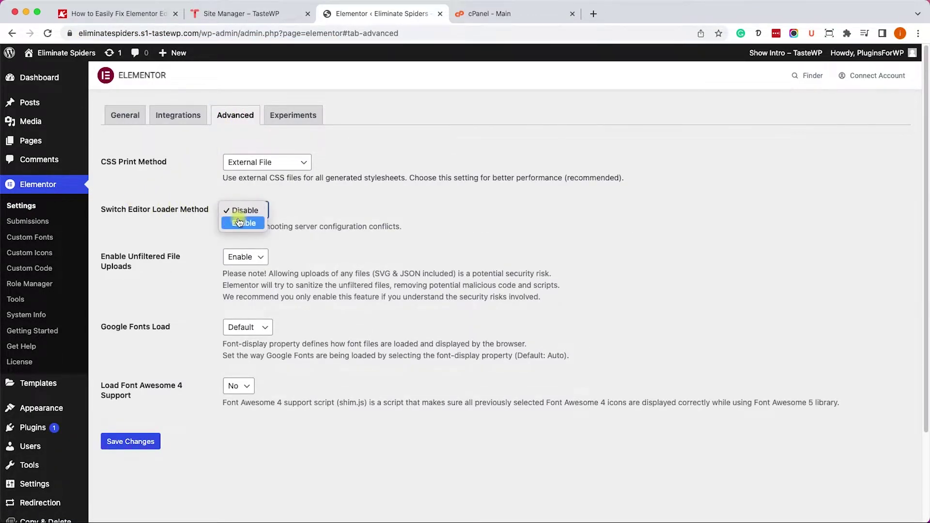
left_click(238, 222)
left_click(140, 441)
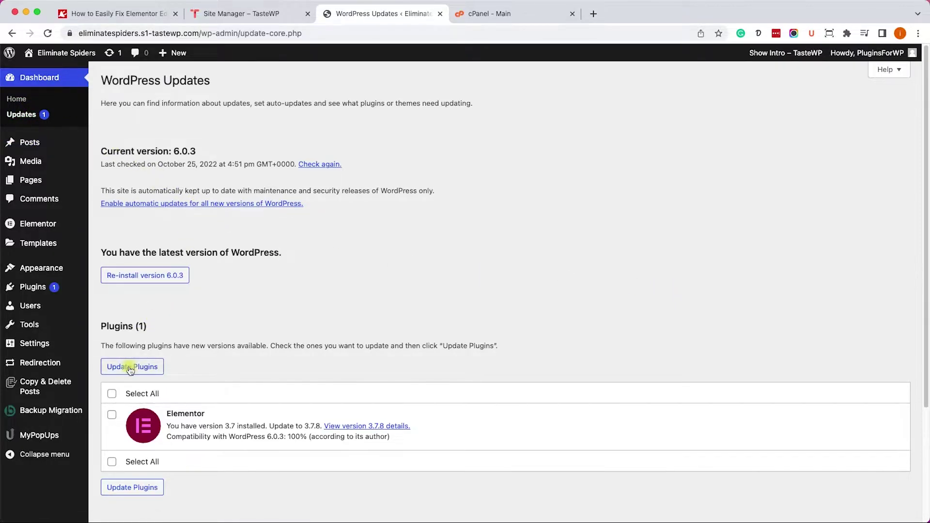
- Select all plugins with pending updates and update Elementor to version 3.7.8
left_click(112, 394)
left_click(141, 369)
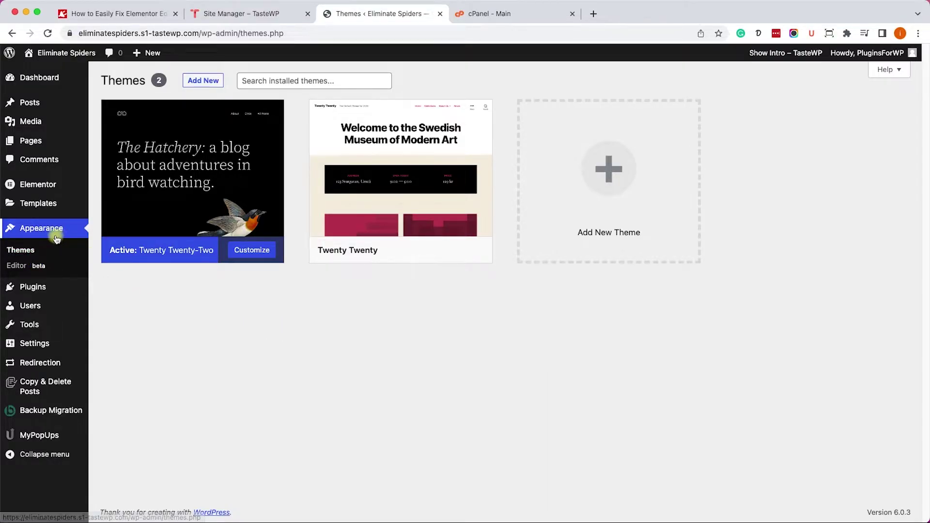
- Install the Hello Elementor theme and activate it
mouse_move(386, 248)
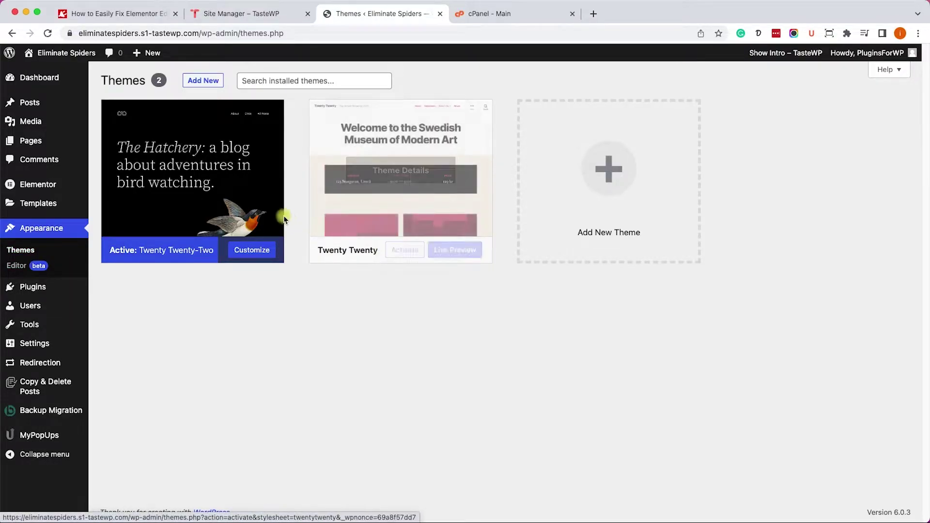
left_click(203, 81)
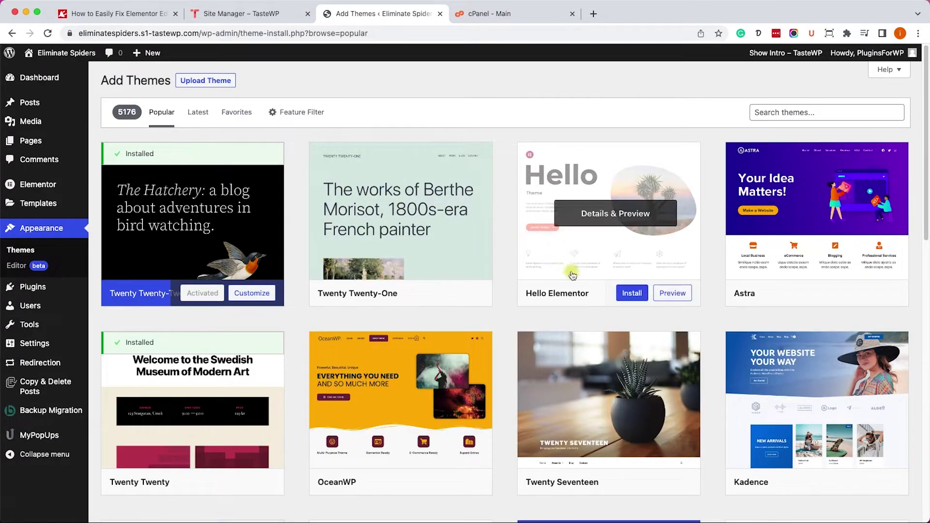
left_click(630, 293)
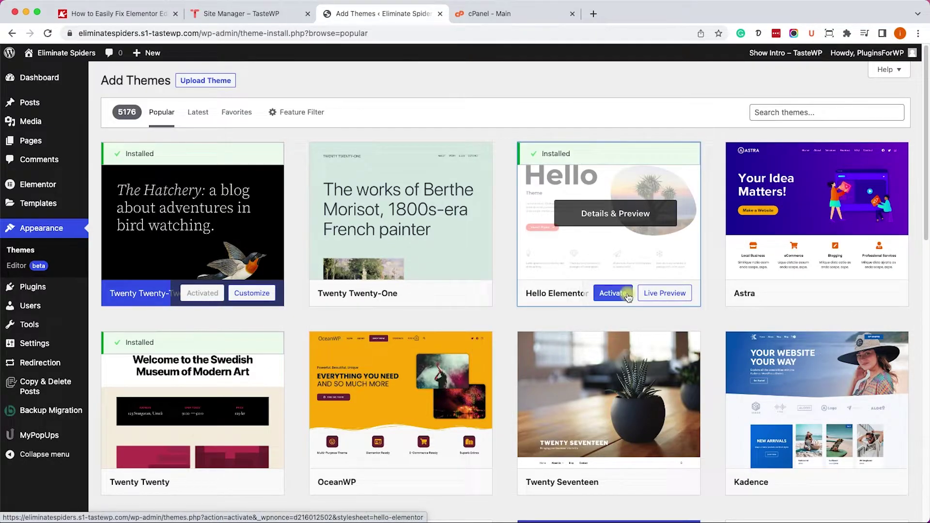
left_click(612, 294)
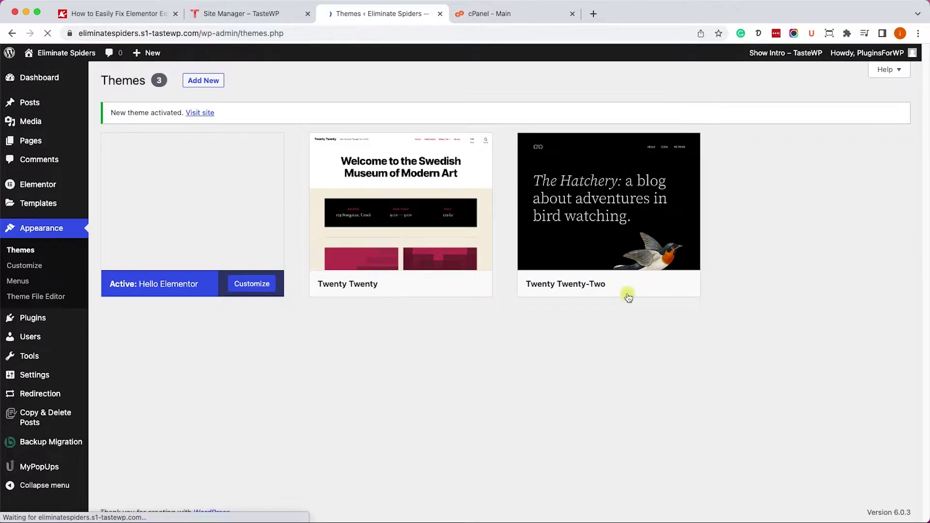
mouse_move(212, 244)
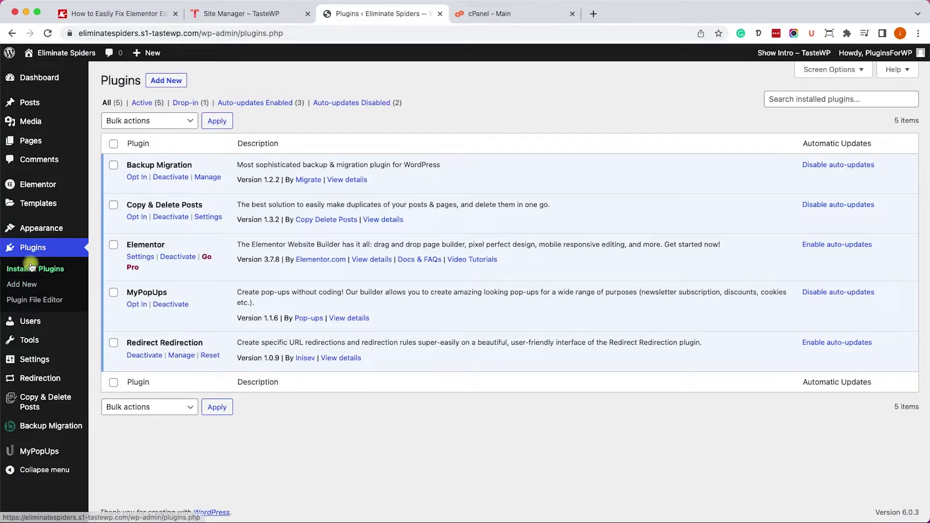
- Deactivate every installed plugin except Elementor with the Deactivate bulk action
left_click(113, 144)
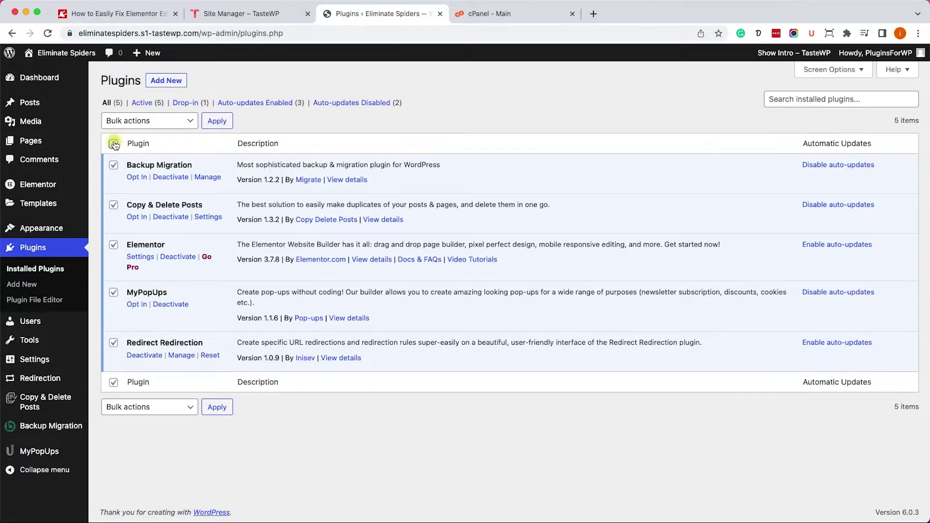
left_click(114, 245)
left_click(143, 121)
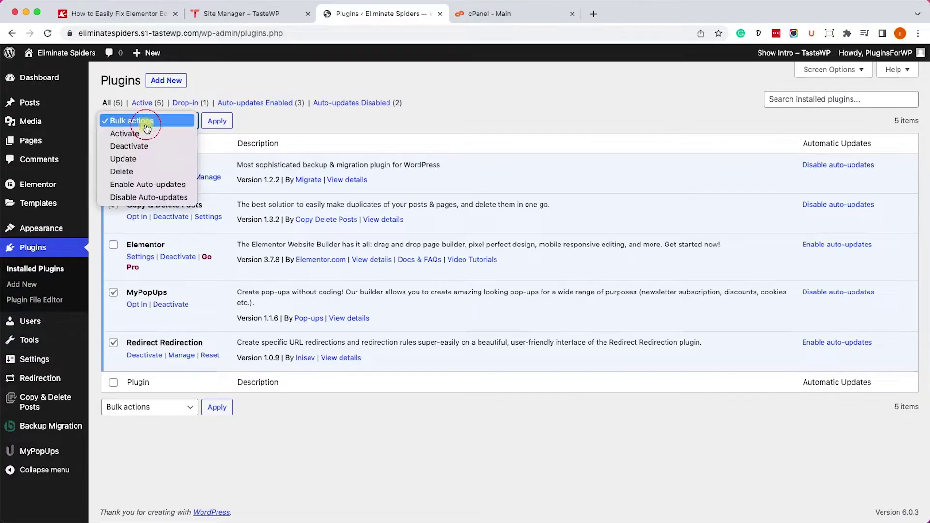
left_click(144, 146)
left_click(217, 121)
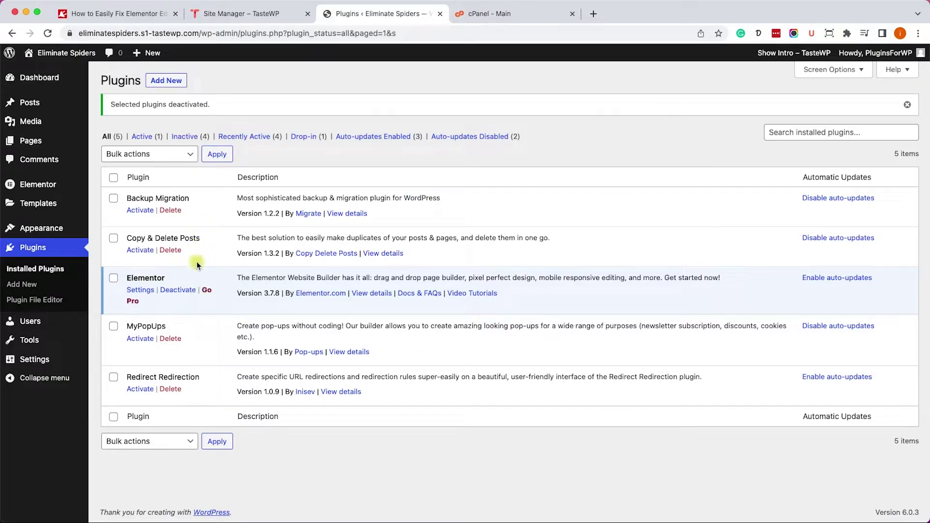
- Reactivate the Backup Migration and Copy & Delete Posts plugins
left_click(114, 200)
left_click(139, 210)
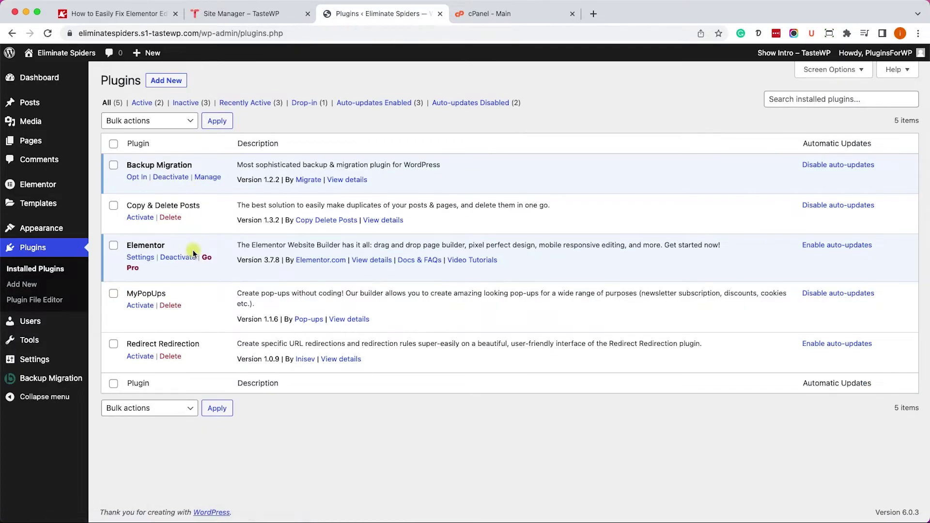
left_click(143, 219)
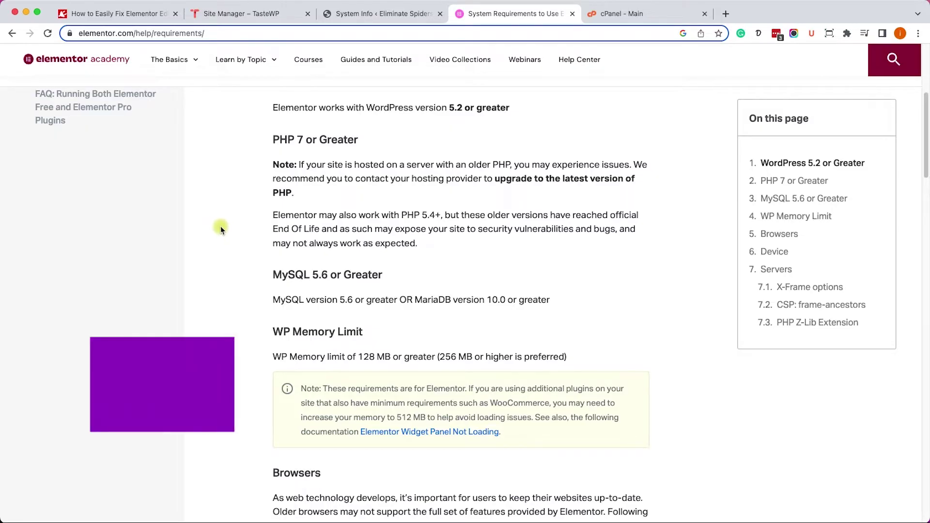
- Highlight the 'PHP 7 or Greater' and 128 MB memory limit requirements, then return to System Info
left_click_drag(272, 140, 376, 150)
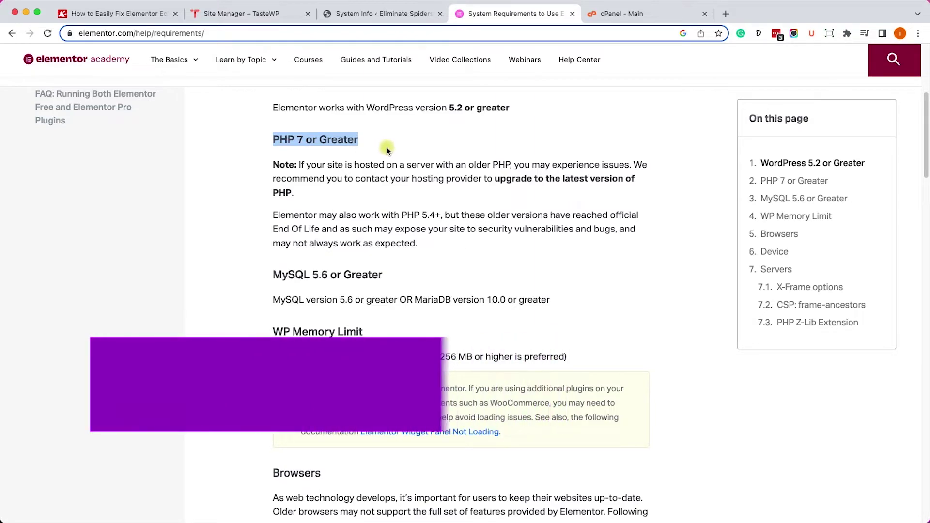
left_click(383, 157)
left_click_drag(281, 356, 495, 355)
left_click(494, 356)
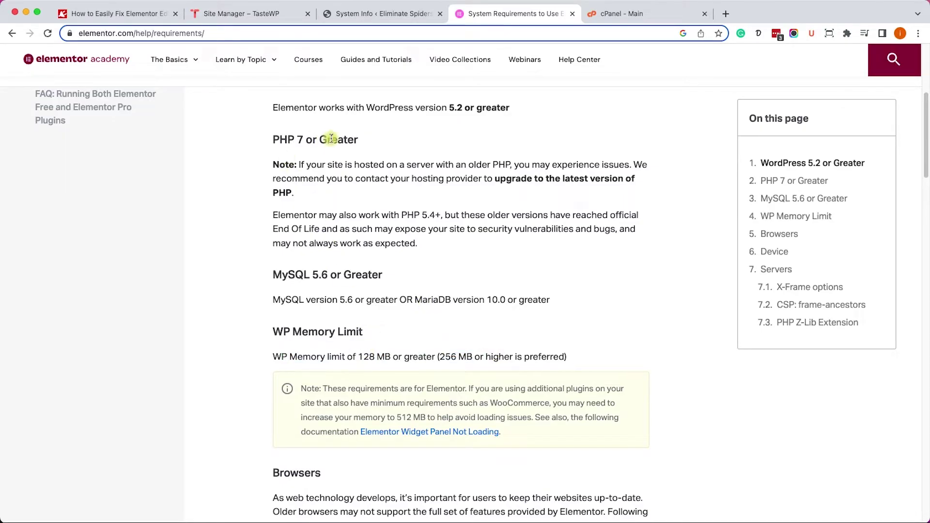
left_click(361, 13)
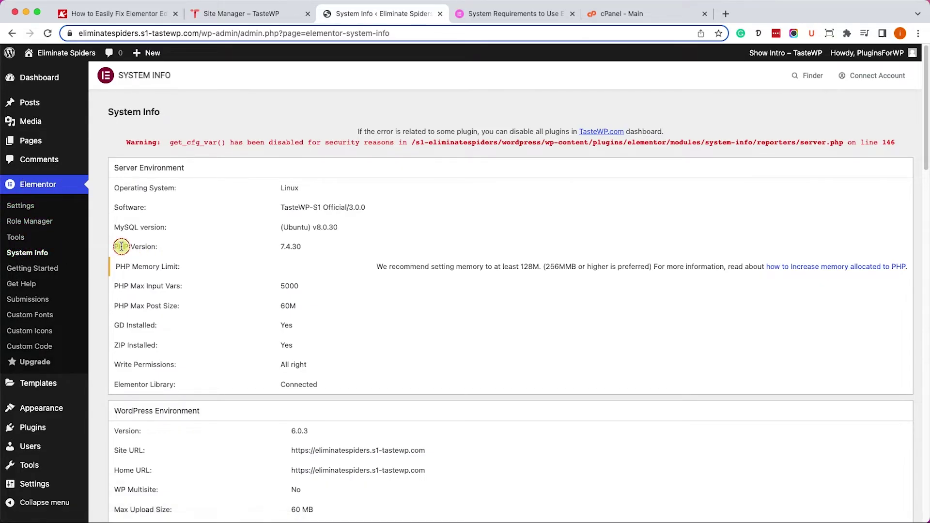
left_click_drag(119, 247, 158, 247)
left_click_drag(281, 247, 300, 247)
- In cPanel's MultiPHP Manager, set the first domain to PHP 7.4 (ea-php74)
left_click(614, 14)
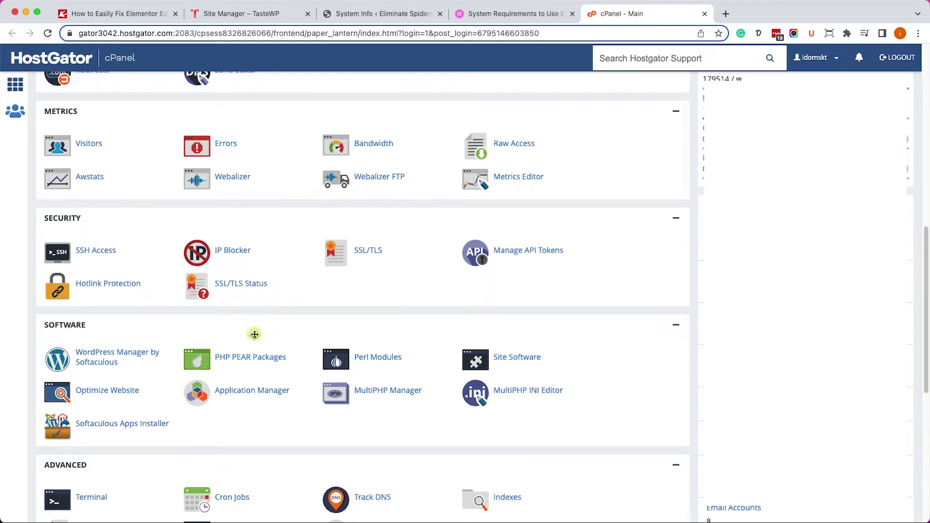
left_click(377, 392)
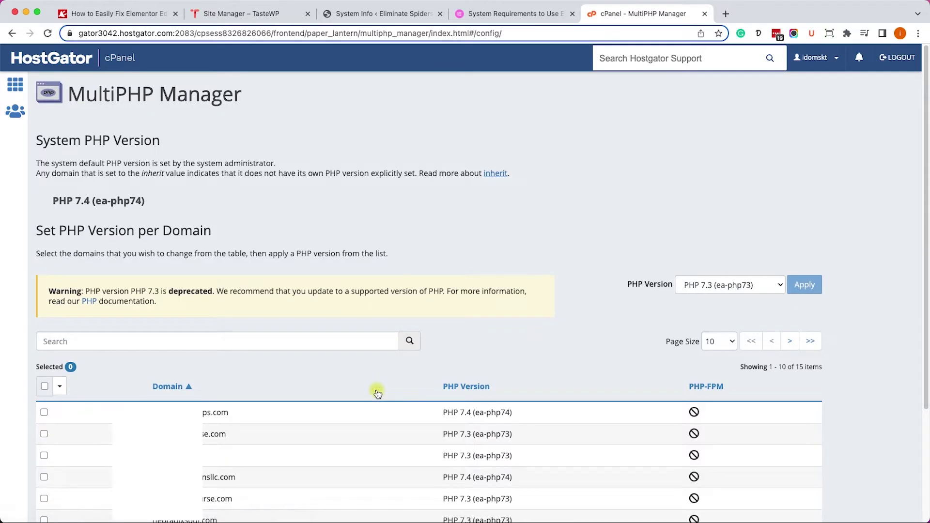
left_click(44, 413)
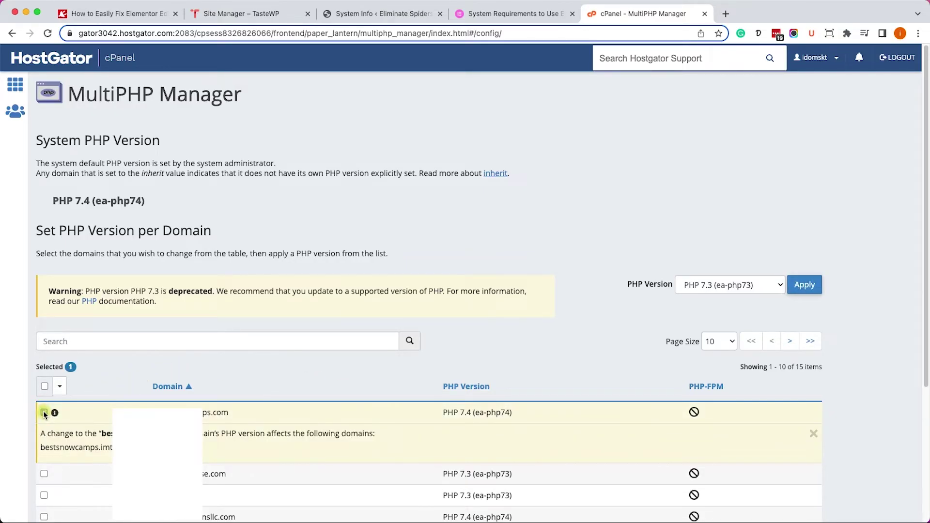
left_click(713, 285)
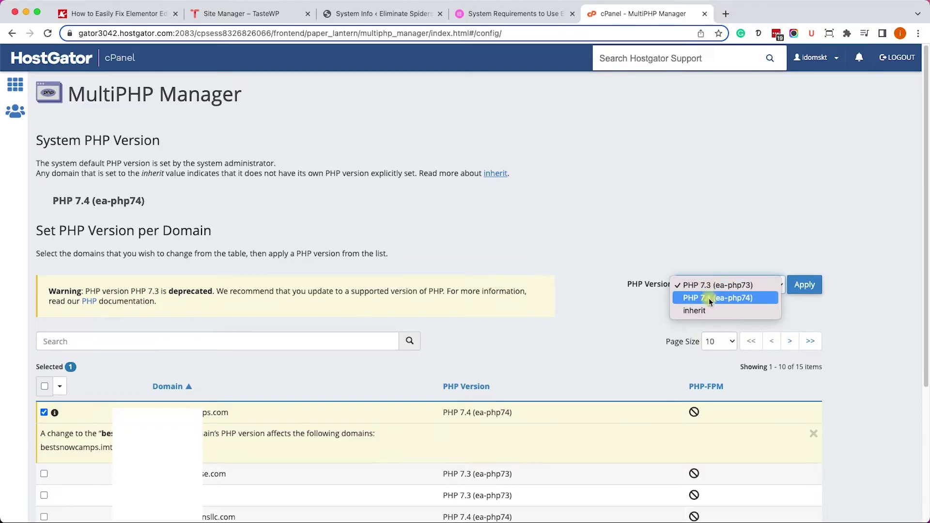
left_click(708, 298)
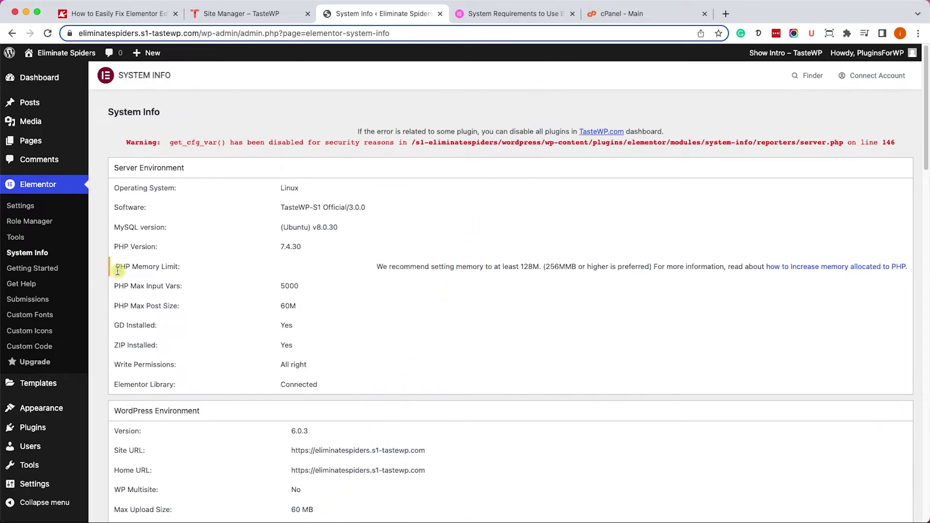
- Highlight the blank PHP Memory Limit entry in System Info, then go back to cPanel's main page
left_click_drag(117, 270, 179, 267)
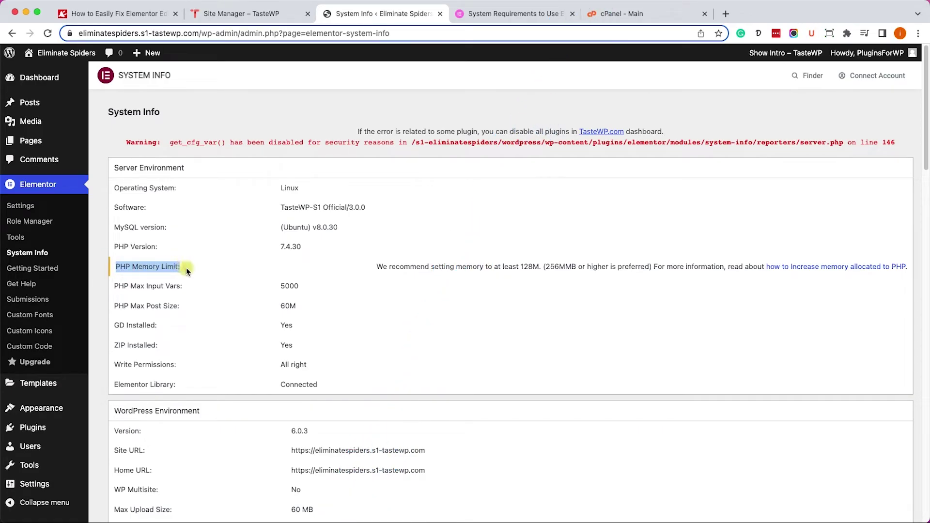
left_click(175, 265)
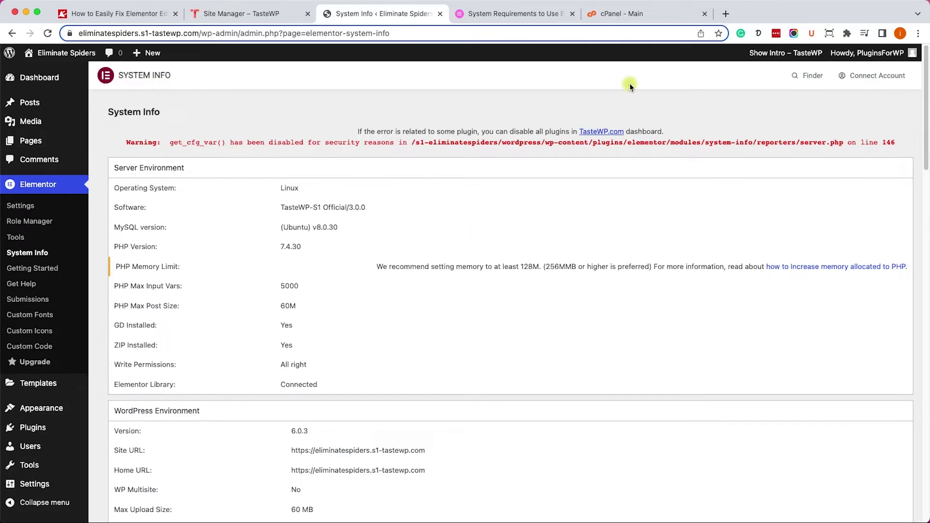
left_click(628, 22)
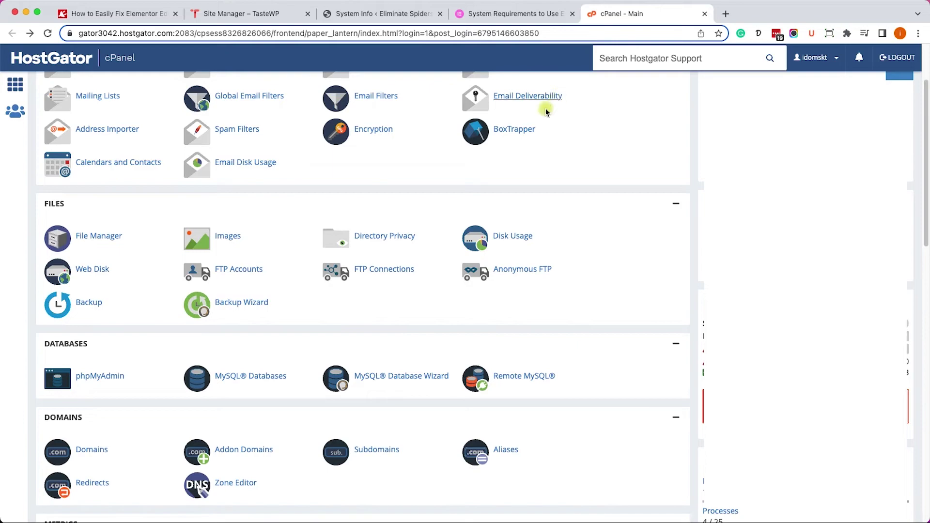
- Open wp-config.php in File Manager's editor and search it for 'memor'
left_click(92, 235)
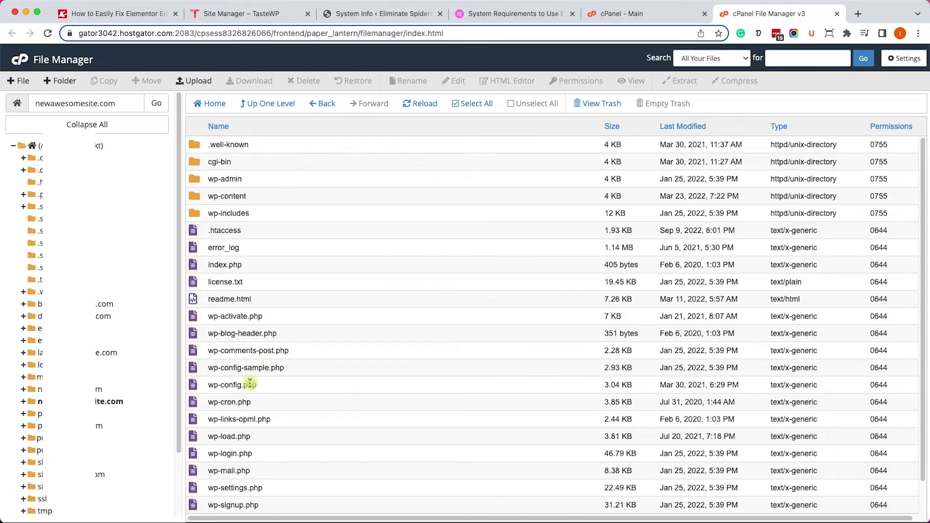
right_click(267, 385)
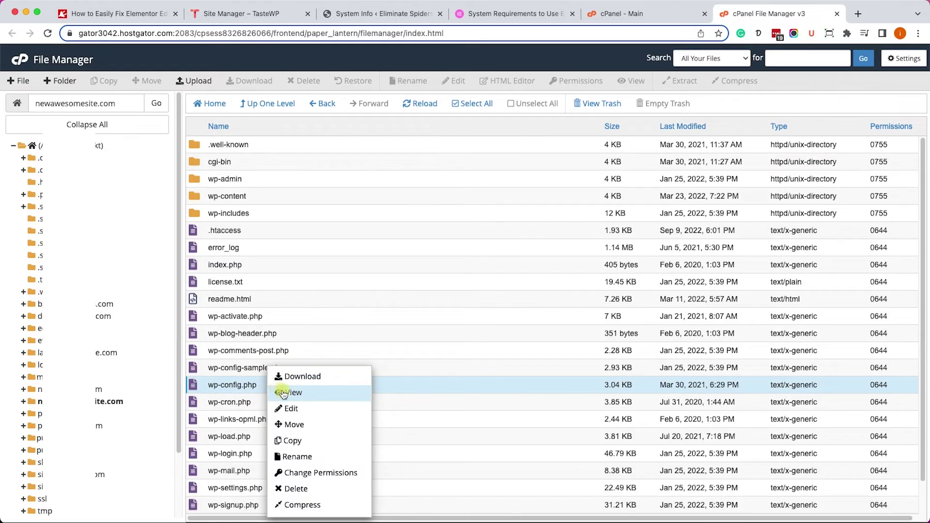
left_click(296, 407)
left_click(595, 101)
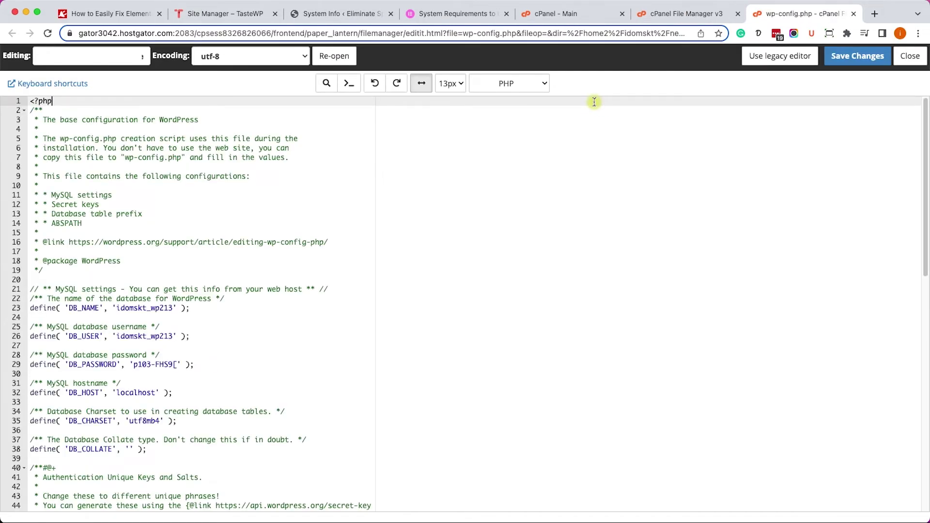
key("super+f")
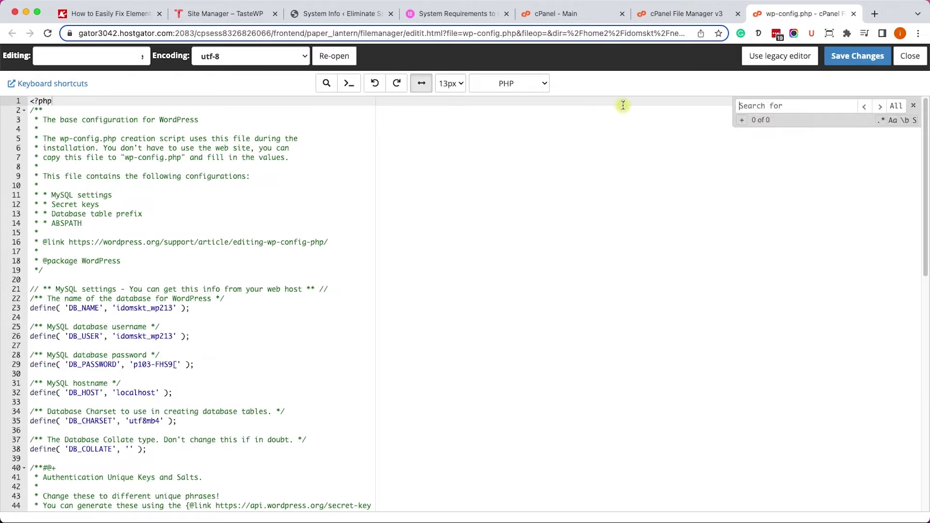
left_click(758, 108)
type("memo")
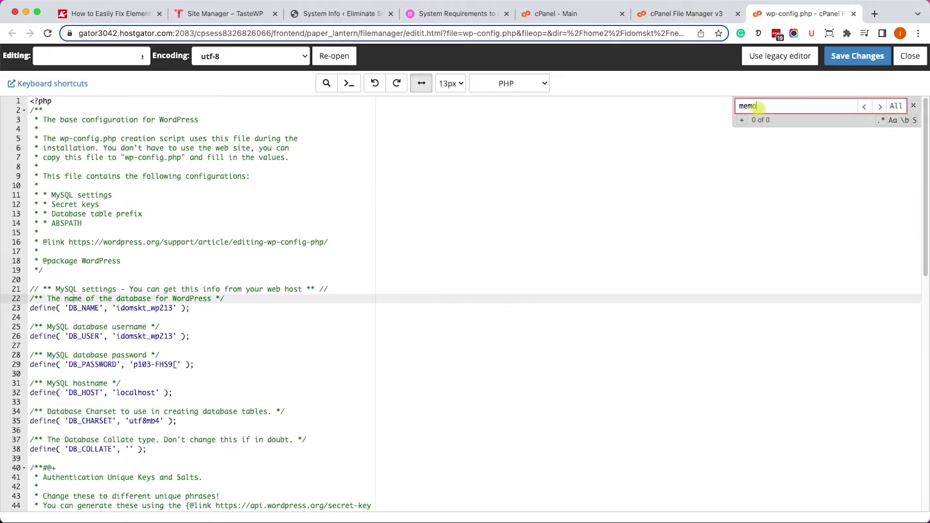
type("r")
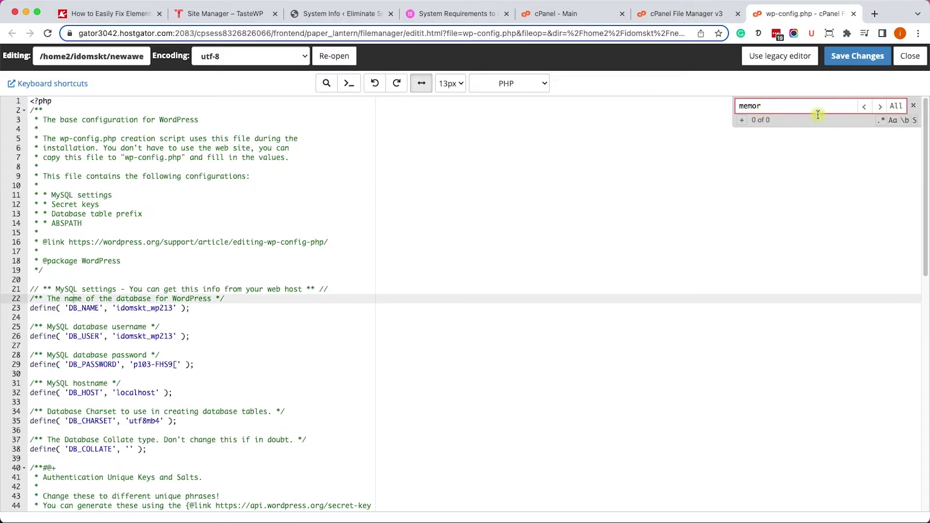
left_click(914, 105)
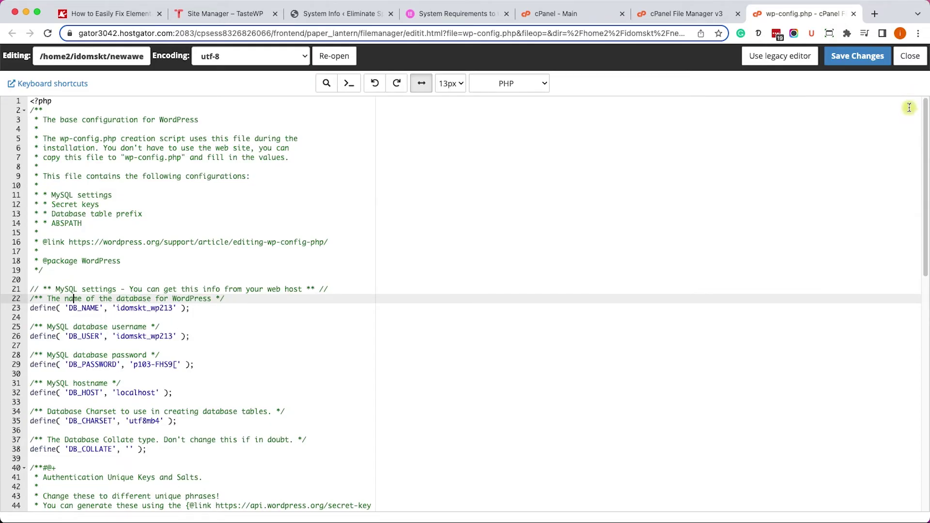
- Add define('WP_MEMORY_LIMIT', '512M'); after line 38 and save wp-config.php
left_click(153, 449)
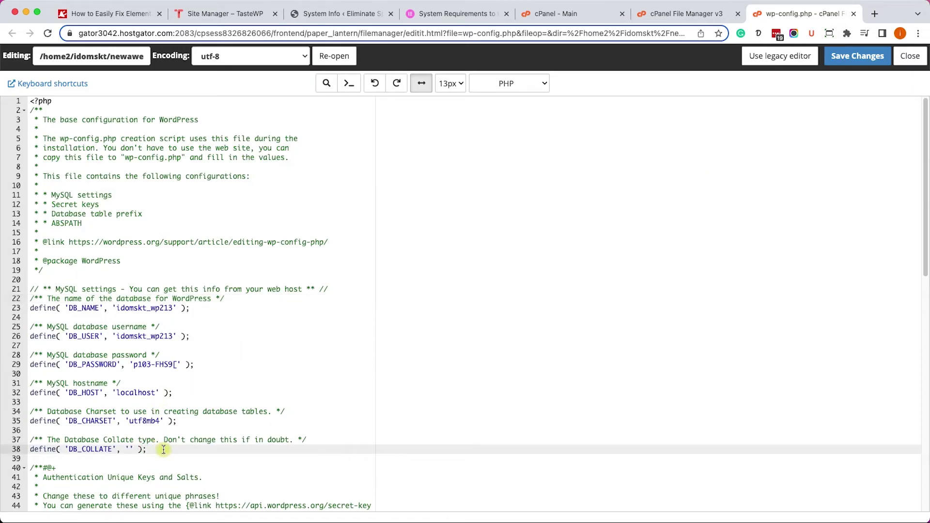
key("Return")
key("Return")
key("super+v")
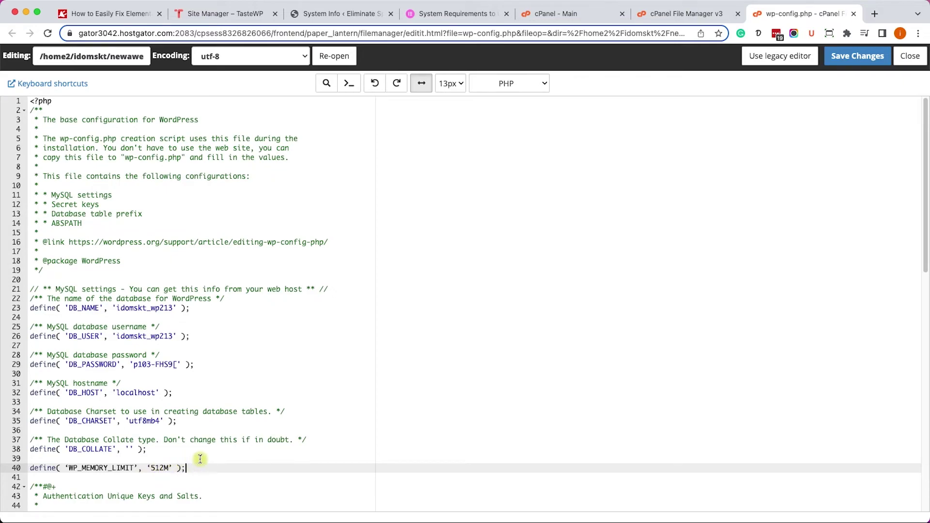
left_click(832, 59)
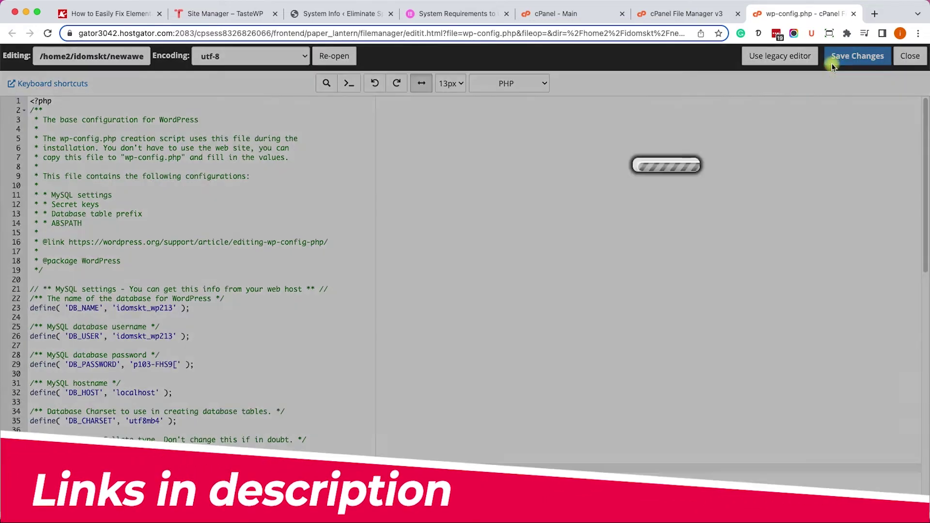